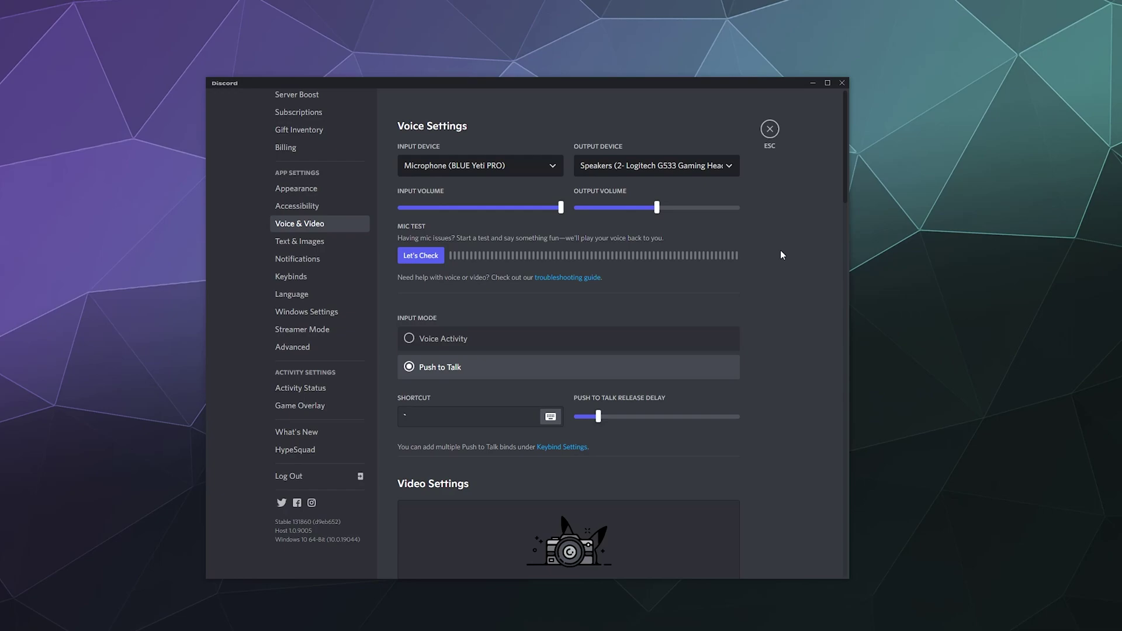
- Keep the BLUE Yeti PRO as the input device
scroll(270, 380, "up", 3)
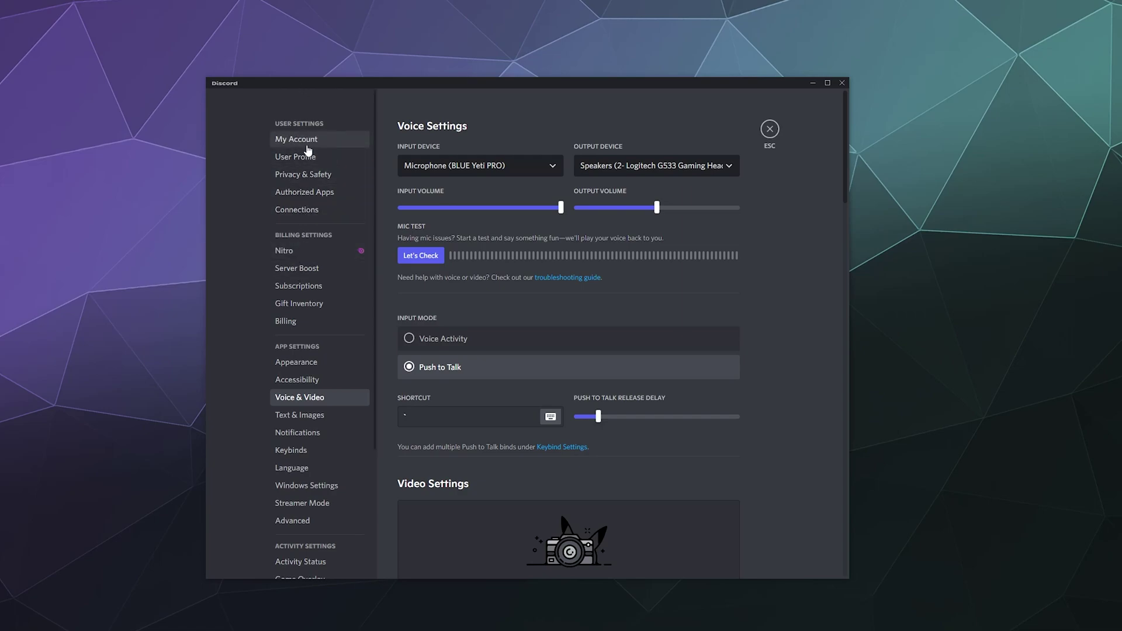
scroll(304, 281, "down", 3)
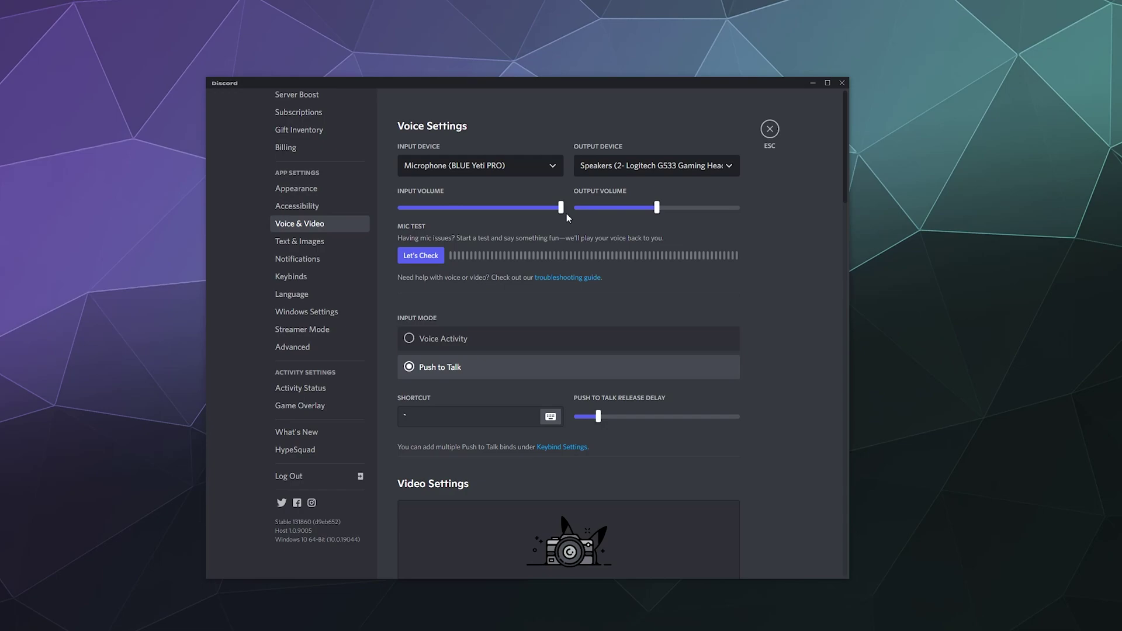
left_click(518, 166)
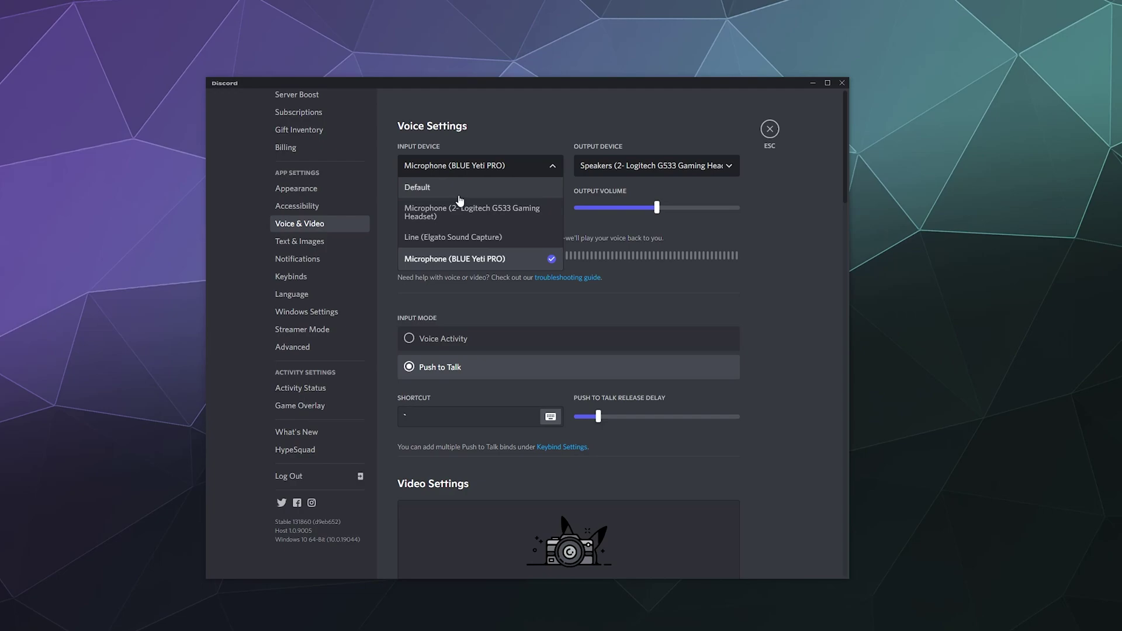
left_click(792, 262)
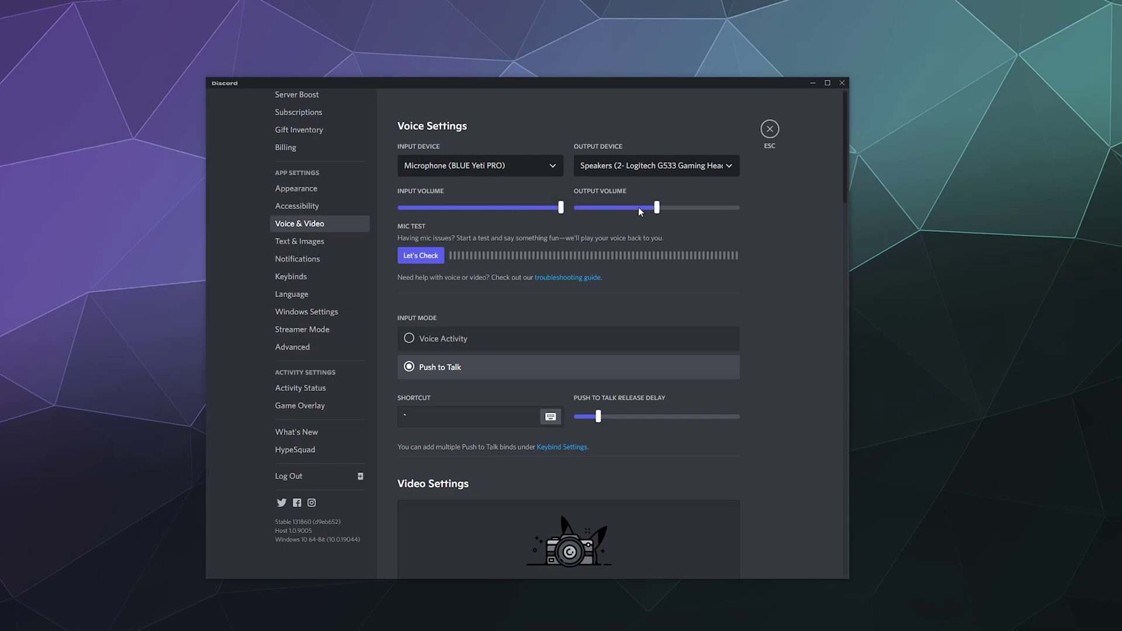
- Run a microphone playback test, then stop it
mouse_move(657, 208)
left_click(426, 263)
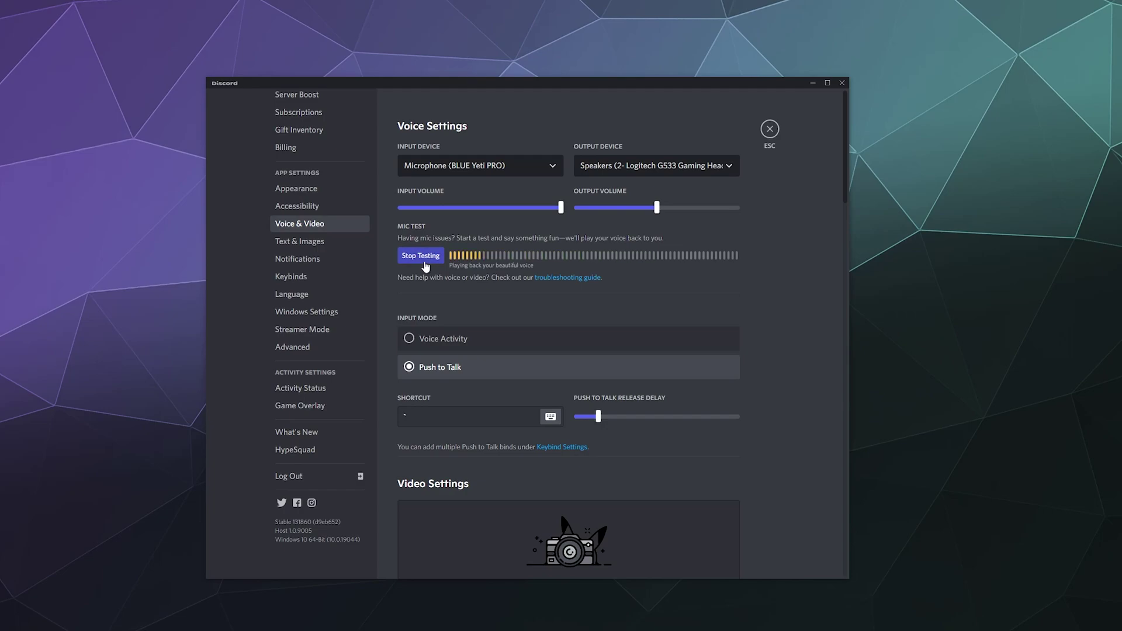
left_click(423, 257)
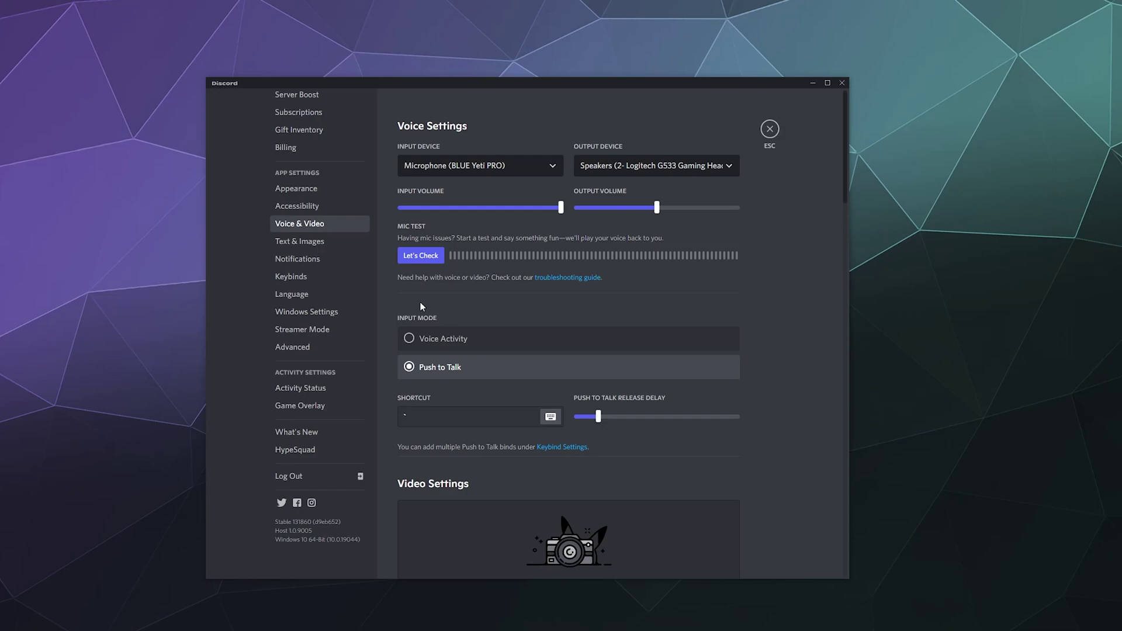
- Switch to Voice Activity, try a -50dB sensitivity, then restore automatic sensitivity
left_click(432, 340)
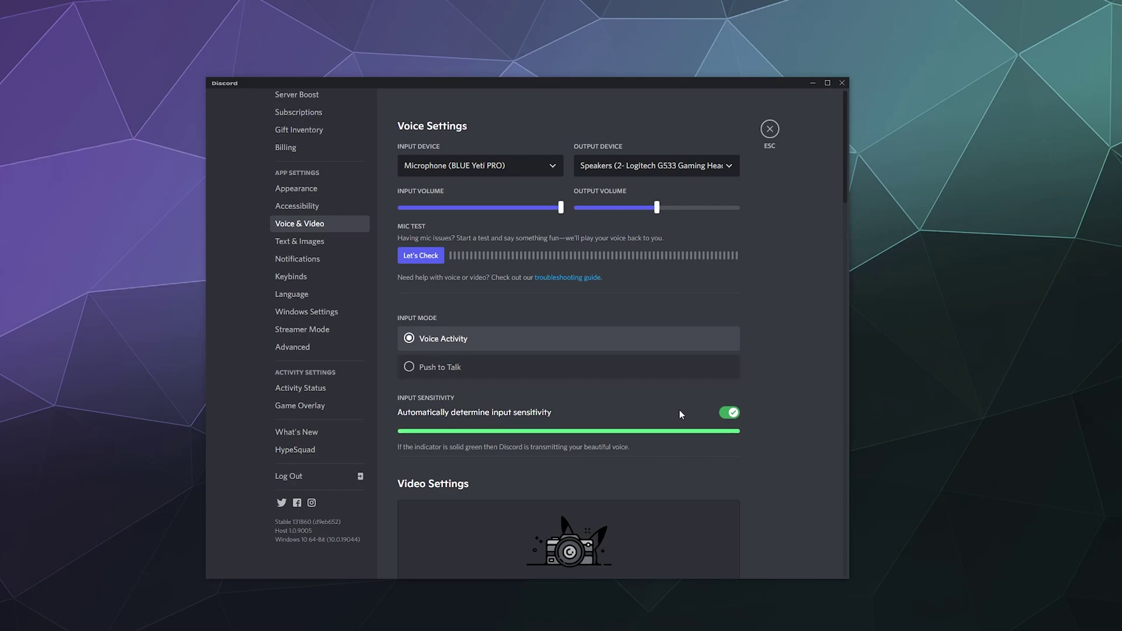
left_click(729, 412)
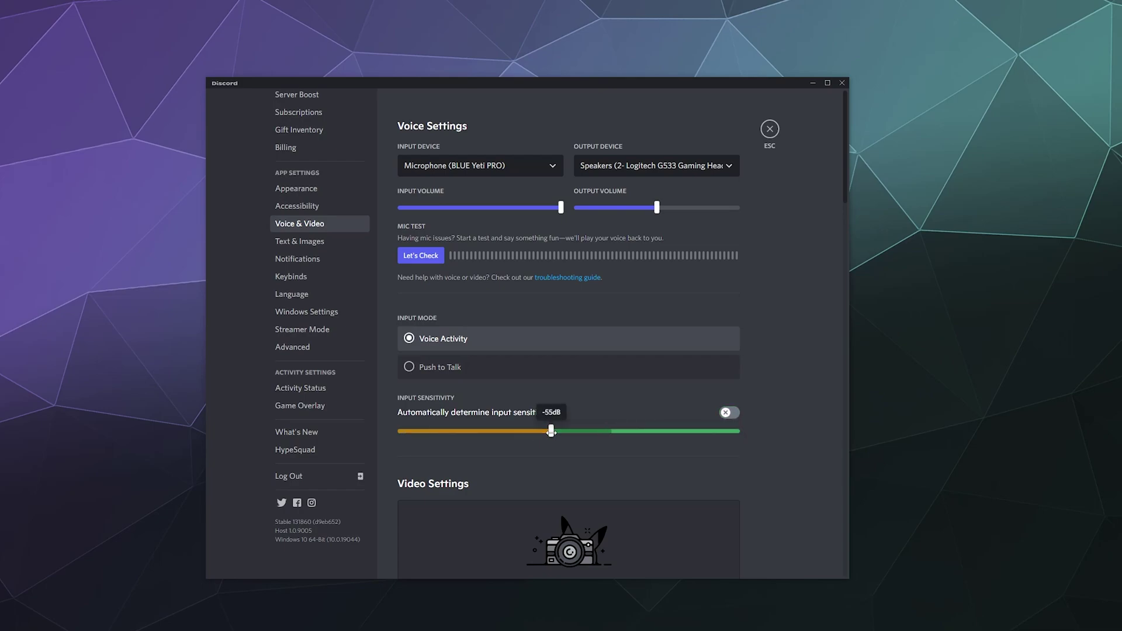
left_click_drag(550, 432, 567, 431)
left_click(730, 413)
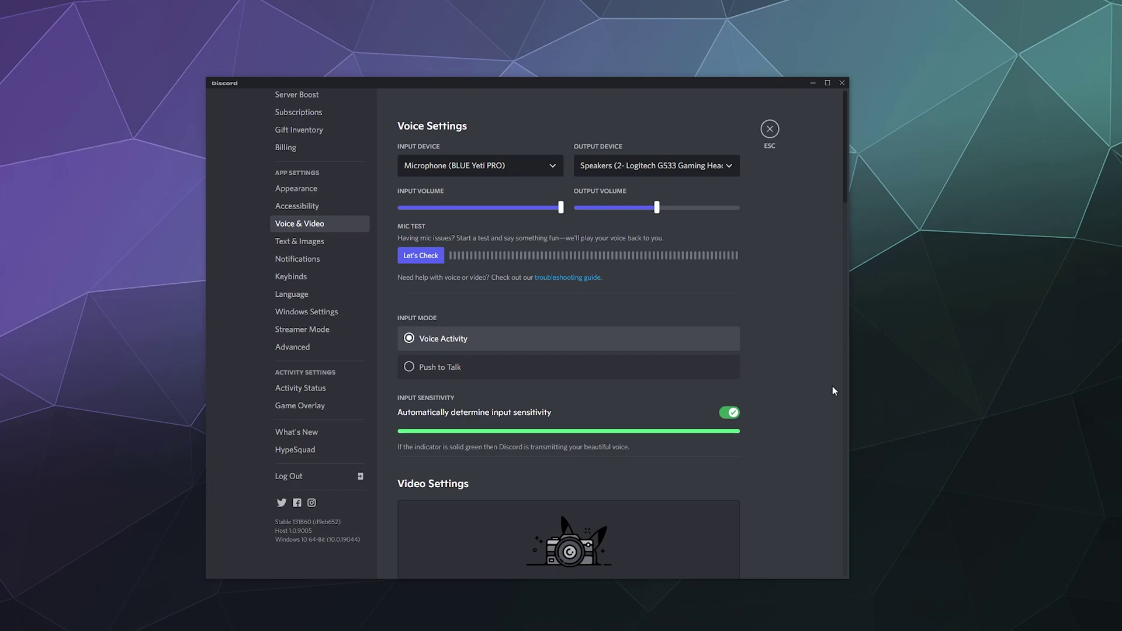
- Set the input mode back to Push to Talk and begin recording a new shortcut
left_click(708, 374)
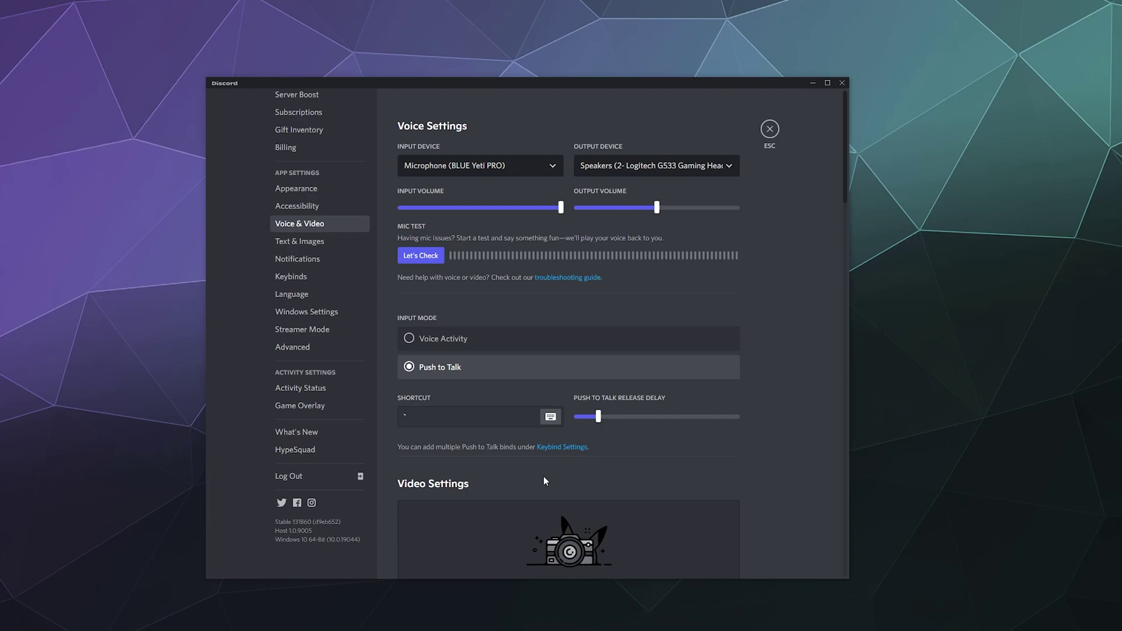
left_click(439, 417)
- Keep Logitech BRIO as the camera in Video Settings
scroll(811, 443, "down", 6)
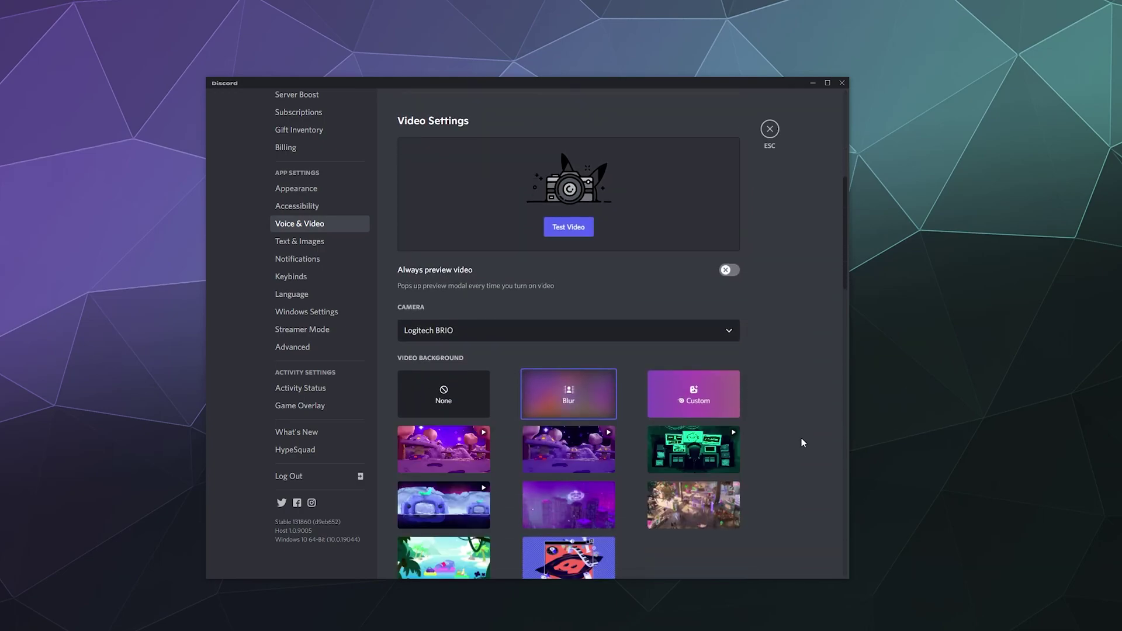
left_click(494, 331)
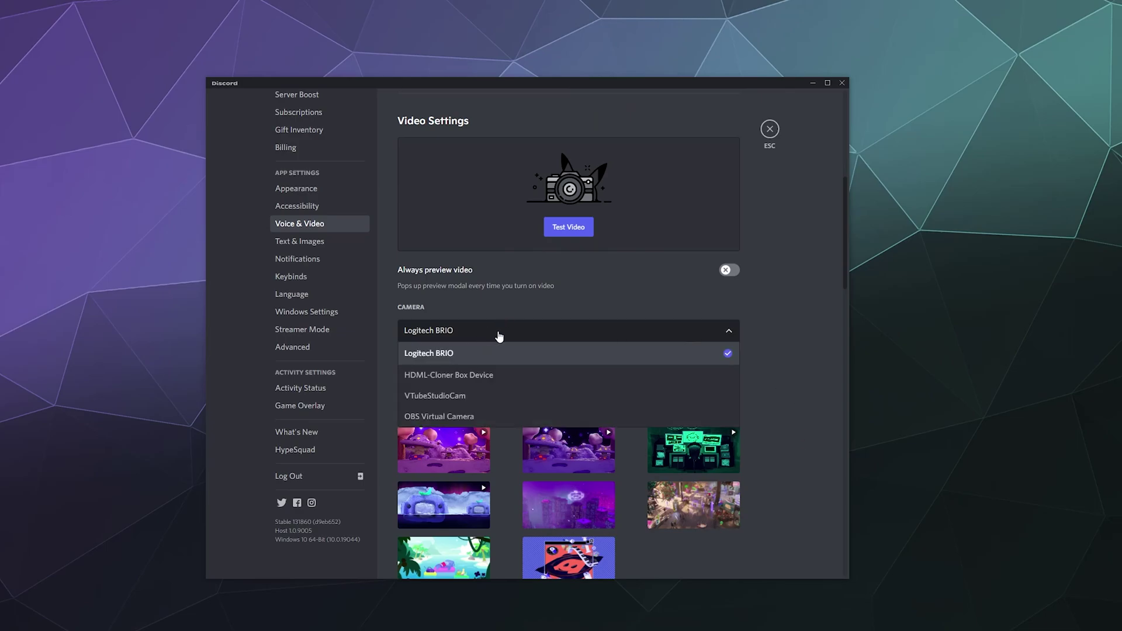
left_click(800, 342)
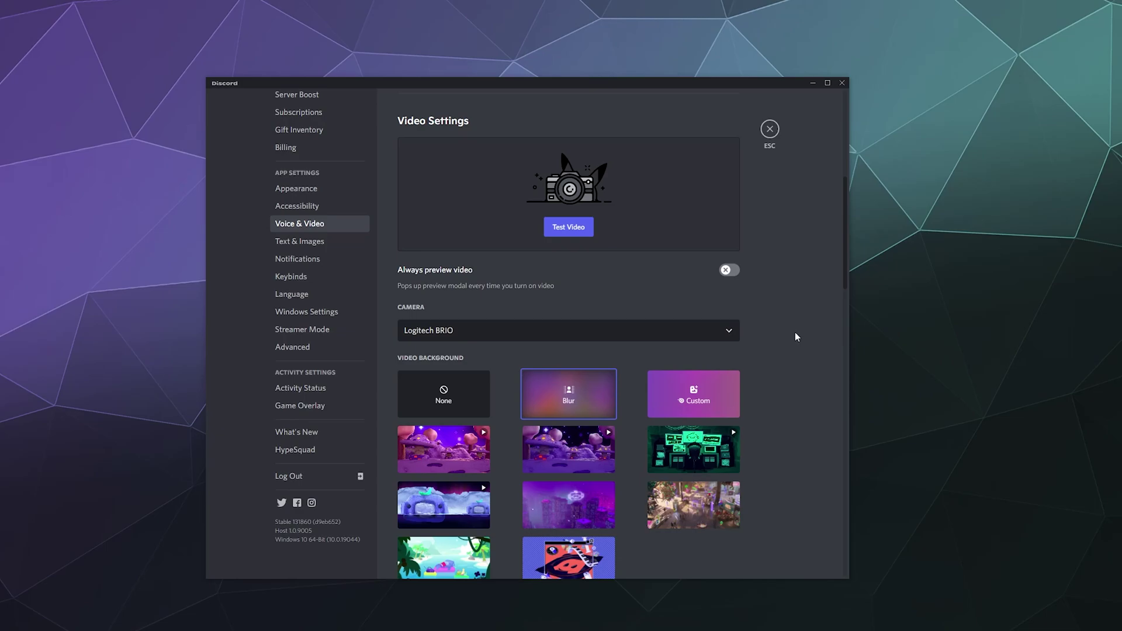
- Try uploading a custom video background, then dismiss the Nitro prompt
scroll(796, 337, "down", 2)
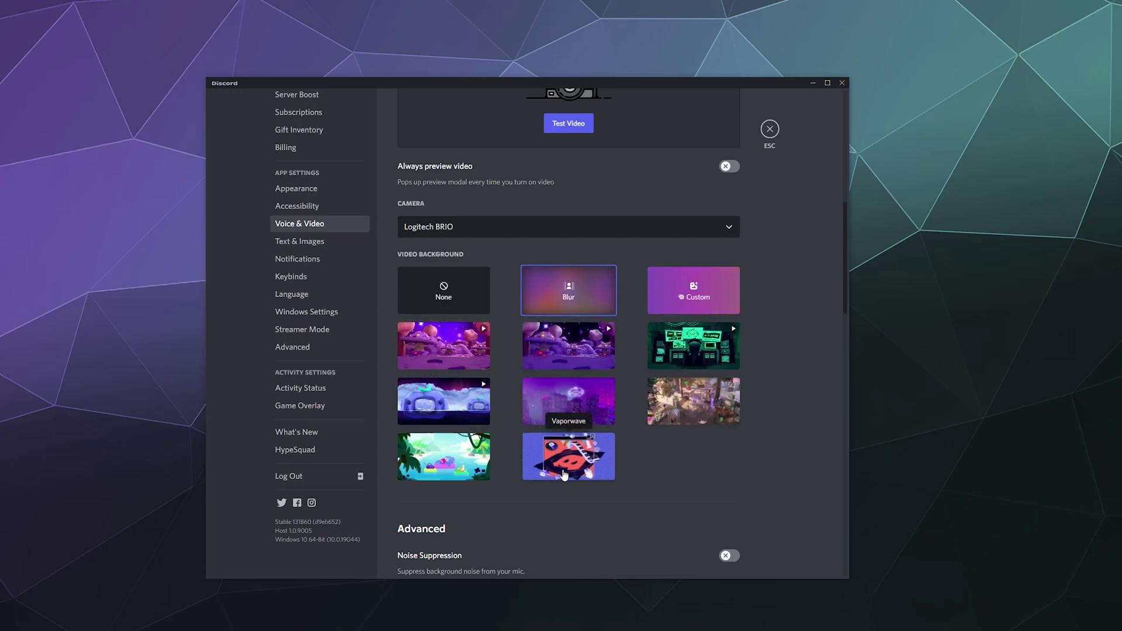
left_click(682, 297)
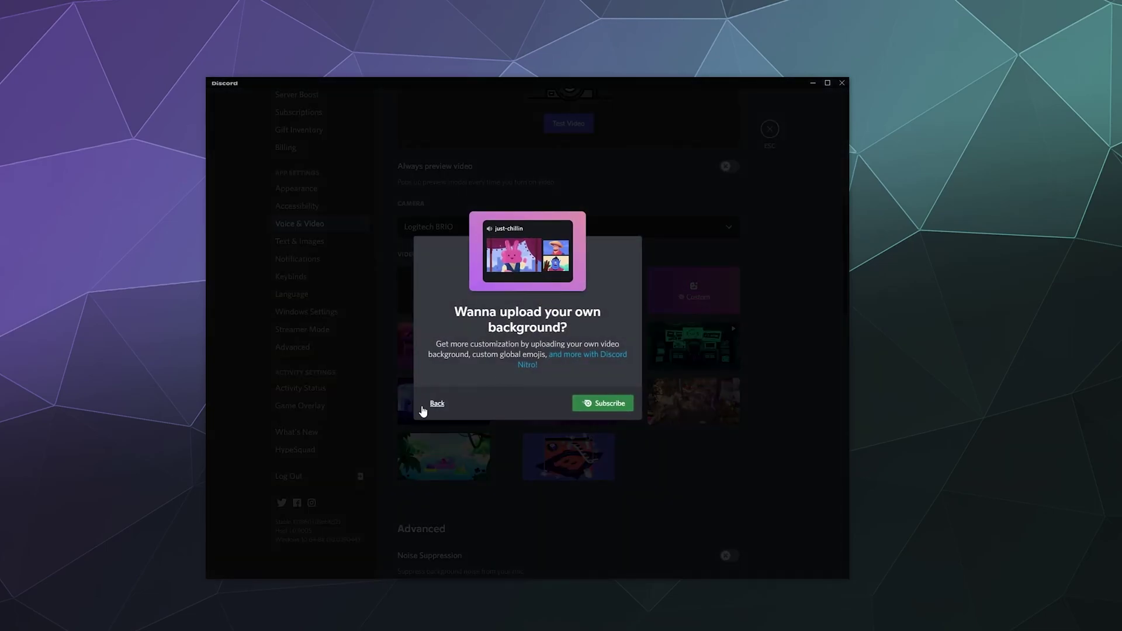
left_click(436, 404)
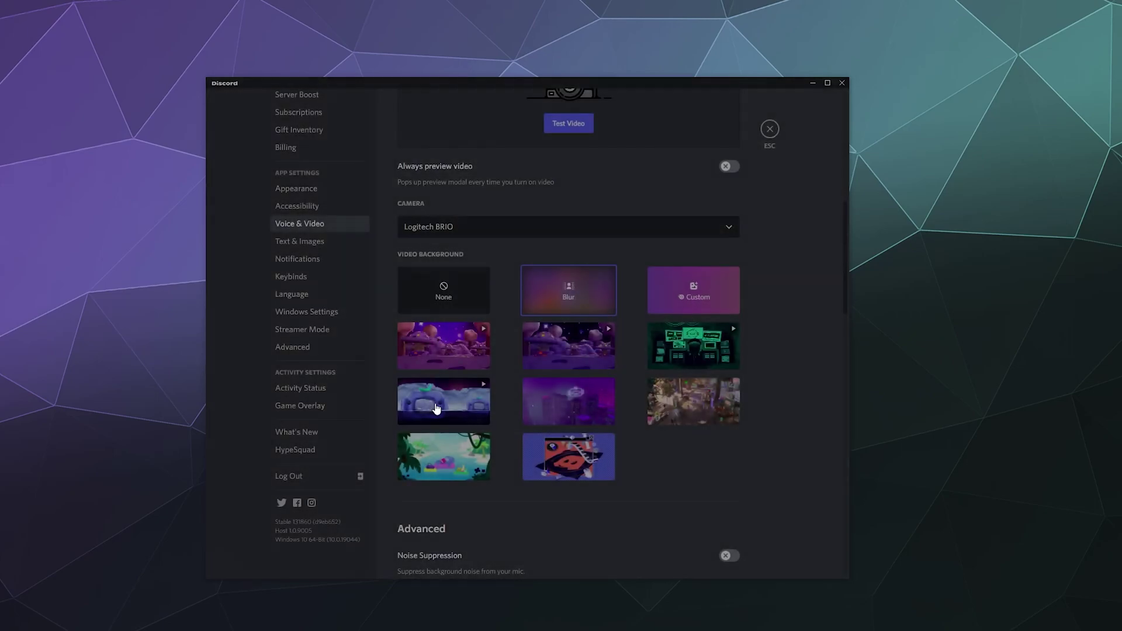
- Start a live camera preview and apply the Capernite Night background
scroll(506, 338, "up", 5)
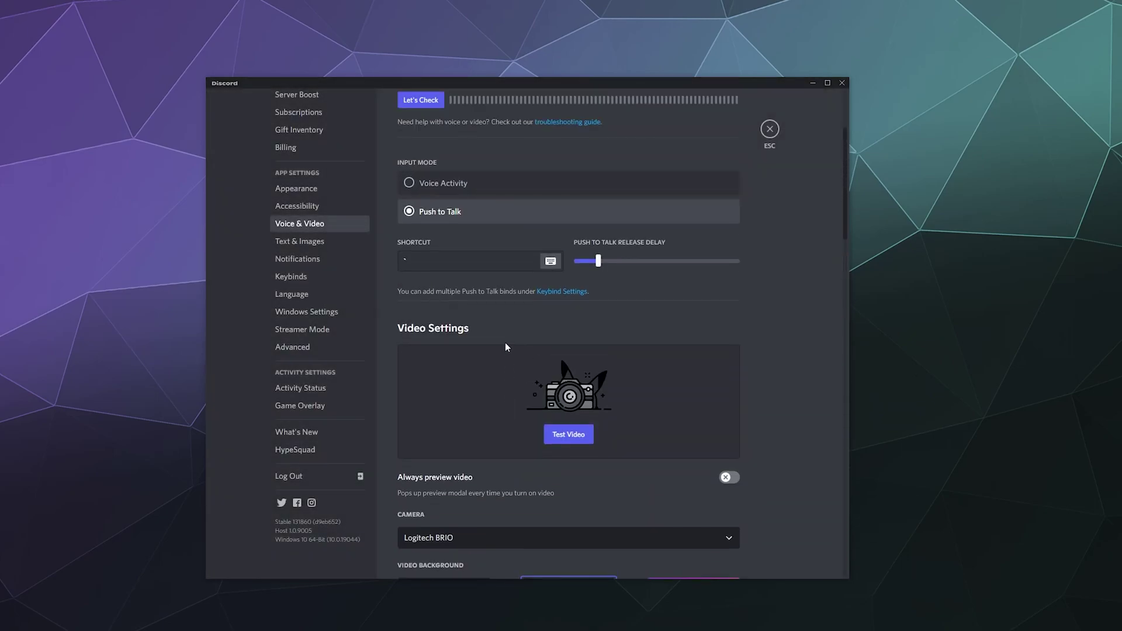
left_click(562, 437)
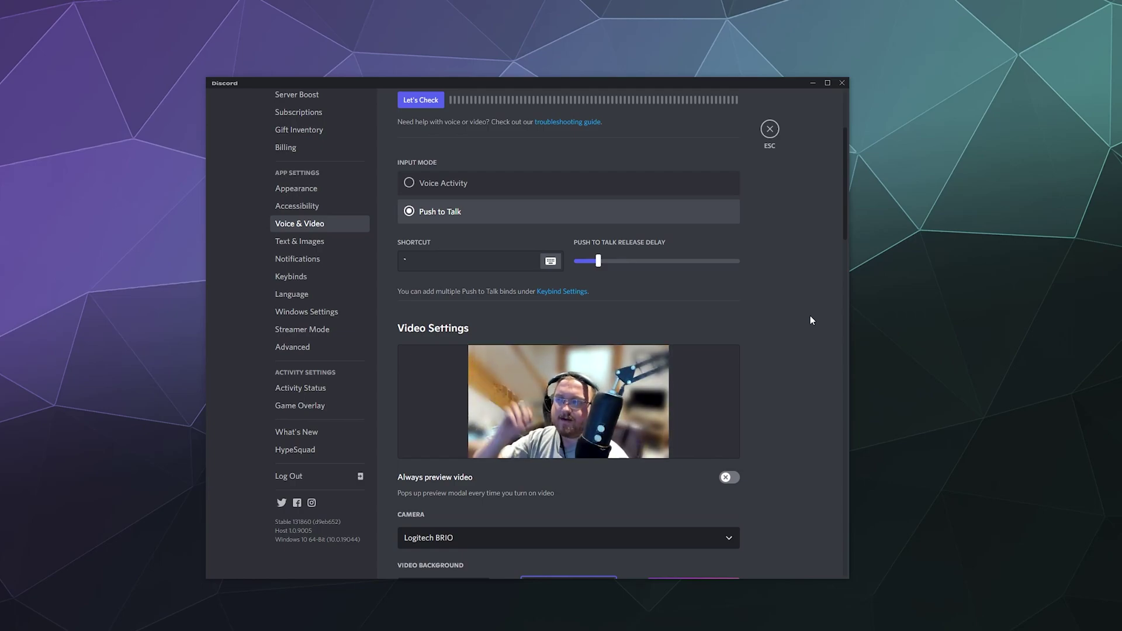
scroll(810, 320, "down", 5)
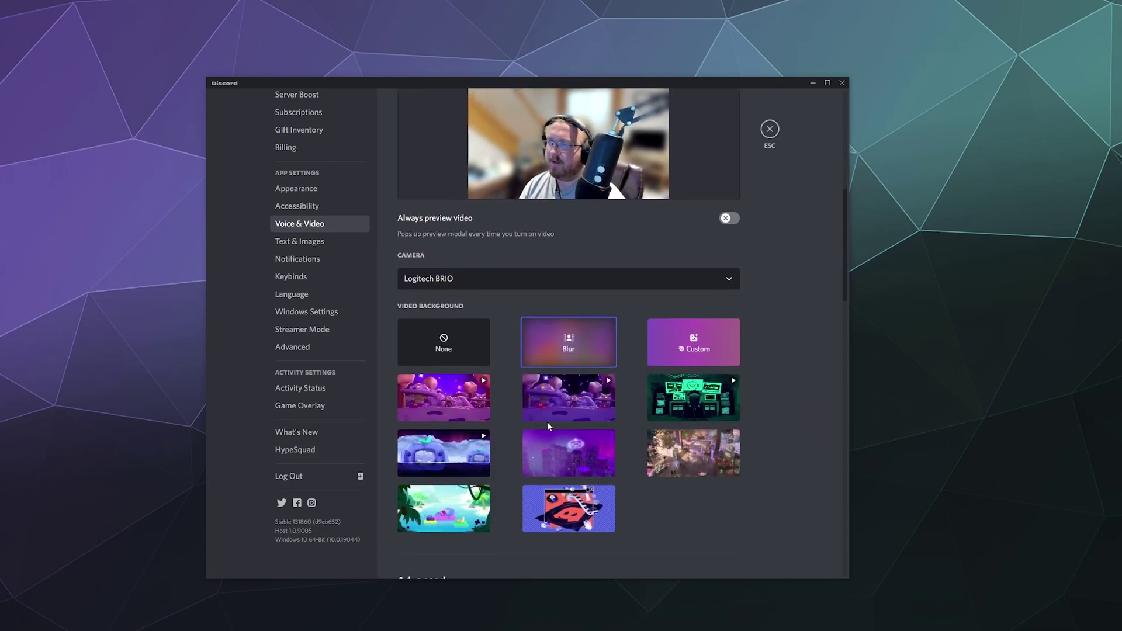
left_click(554, 412)
- Try the green neon background, then switch the video background to Blur
scroll(636, 349, "up", 1)
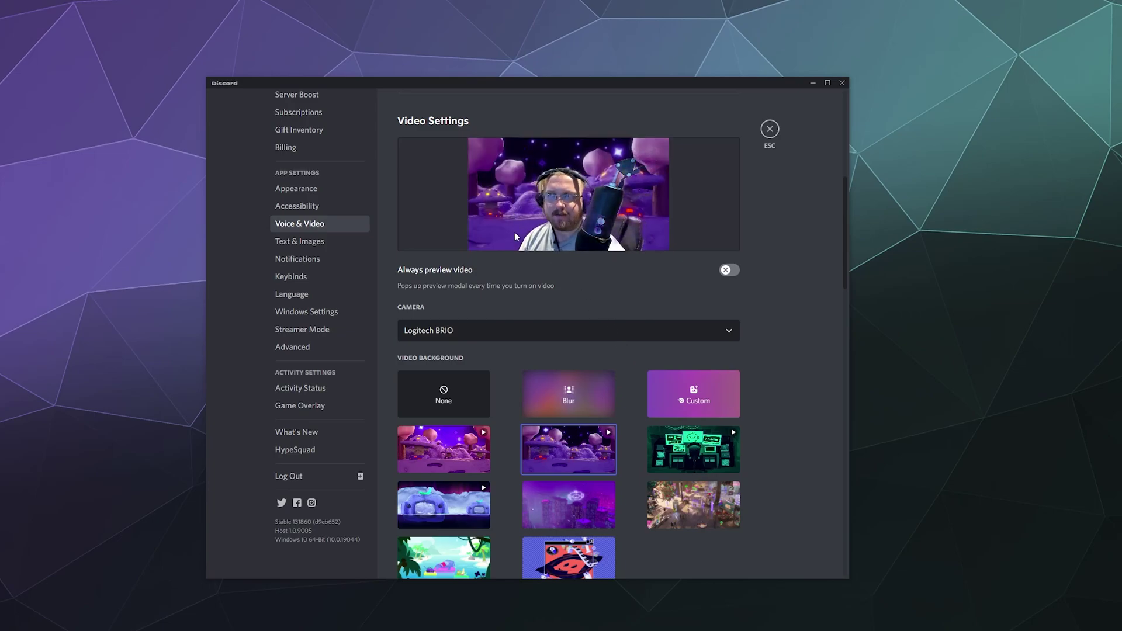
left_click(693, 448)
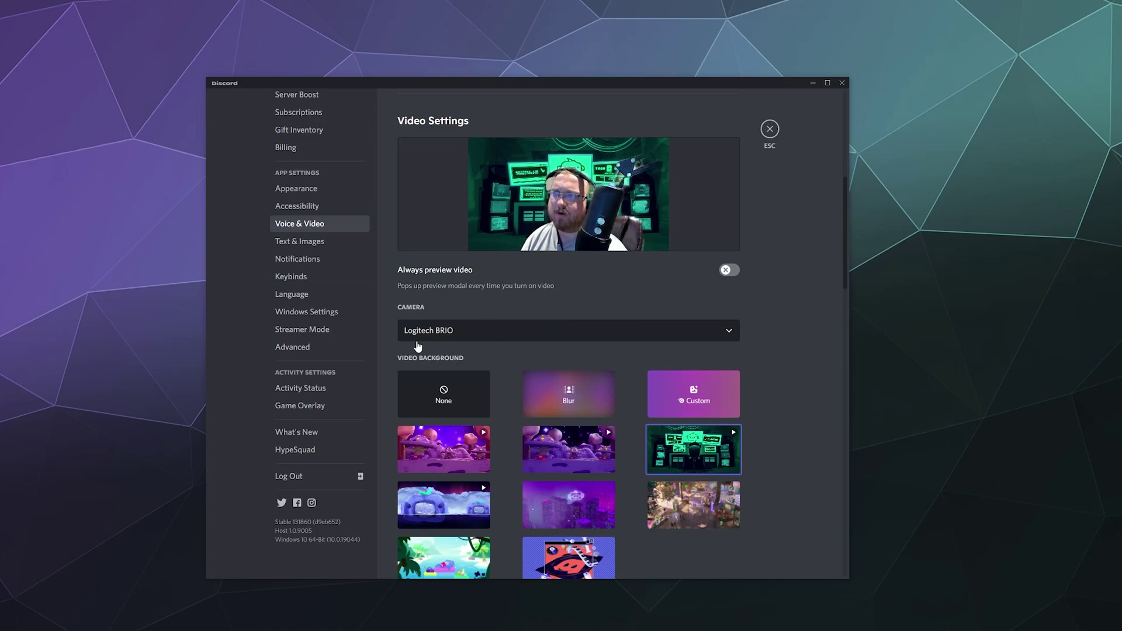
left_click(568, 394)
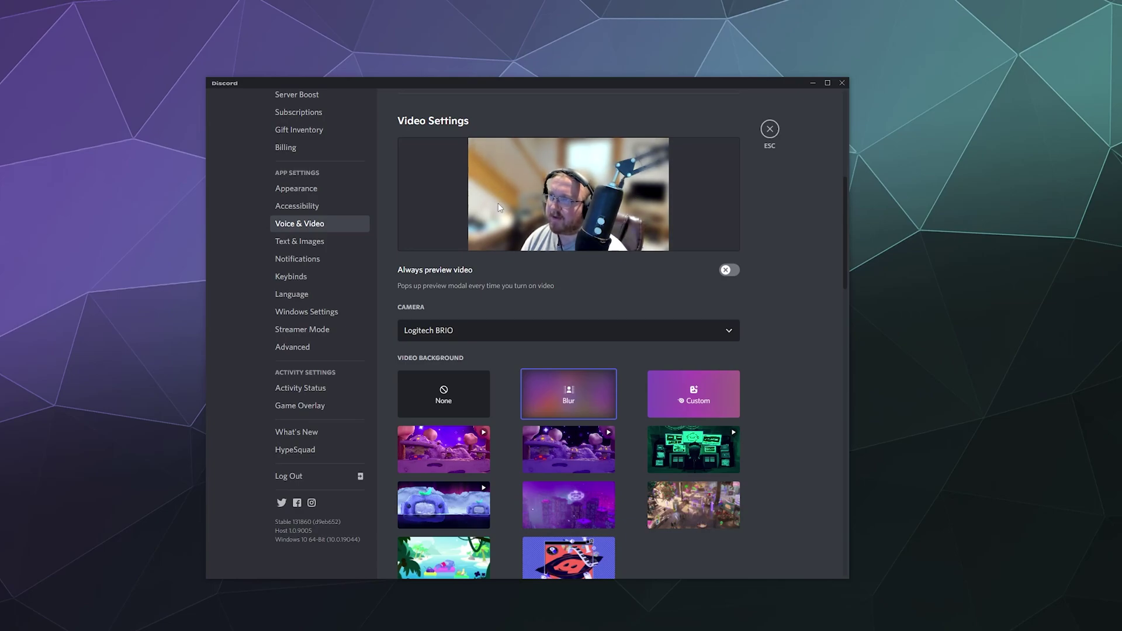
- Scroll past the video backgrounds to the Advanced section with noise suppression and codecs
scroll(535, 330, "down", 6)
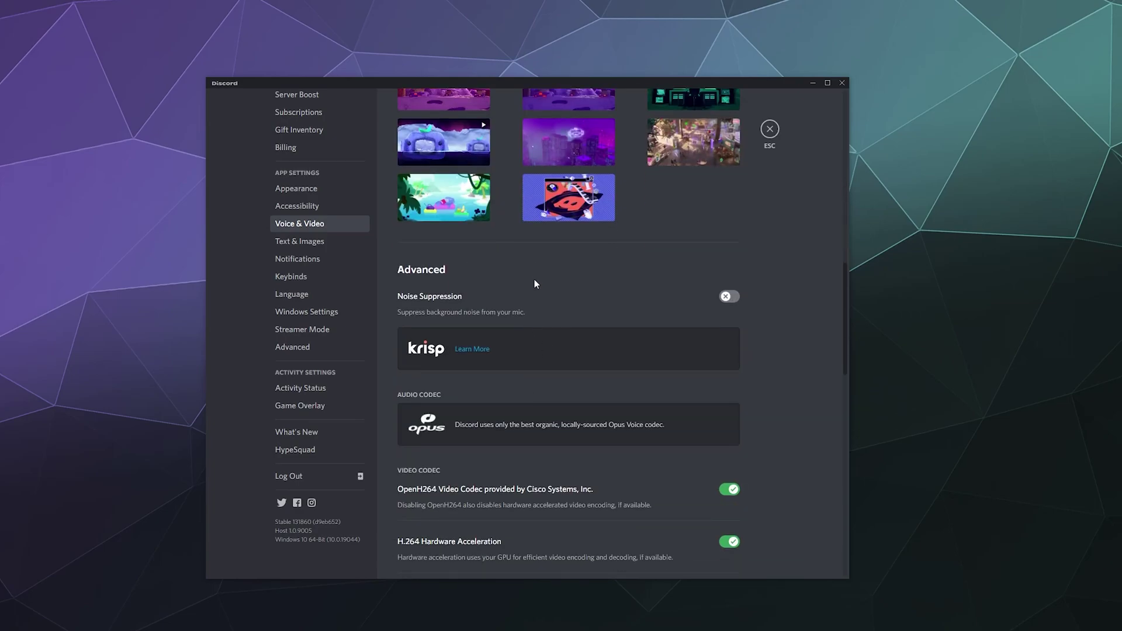
scroll(531, 298, "up", 5)
scroll(494, 348, "down", 7)
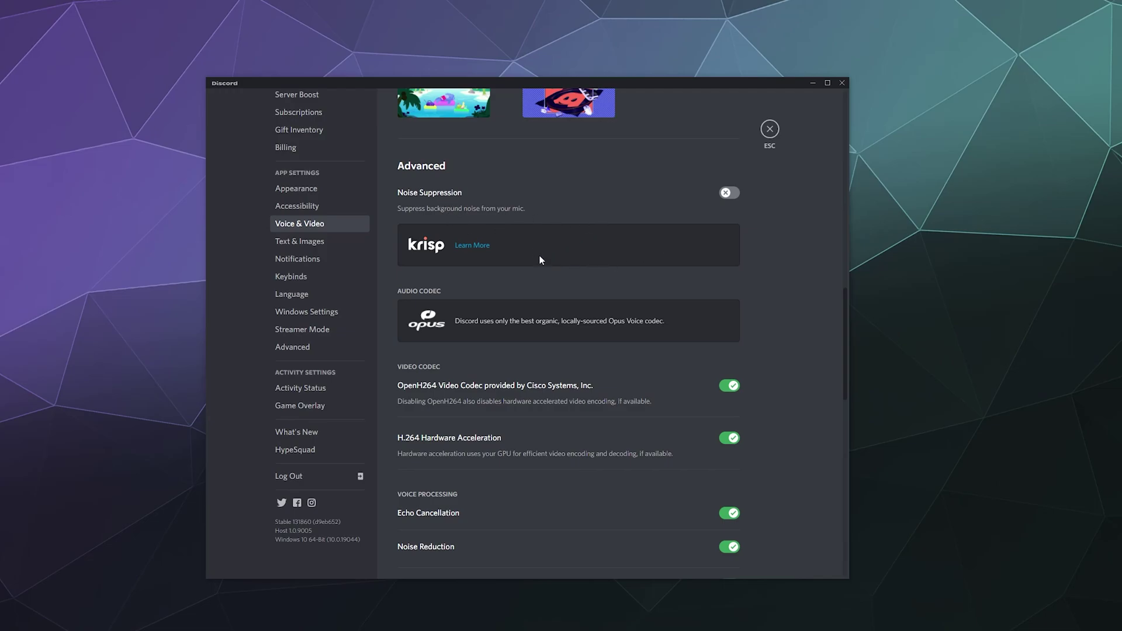
scroll(539, 256, "down", 2)
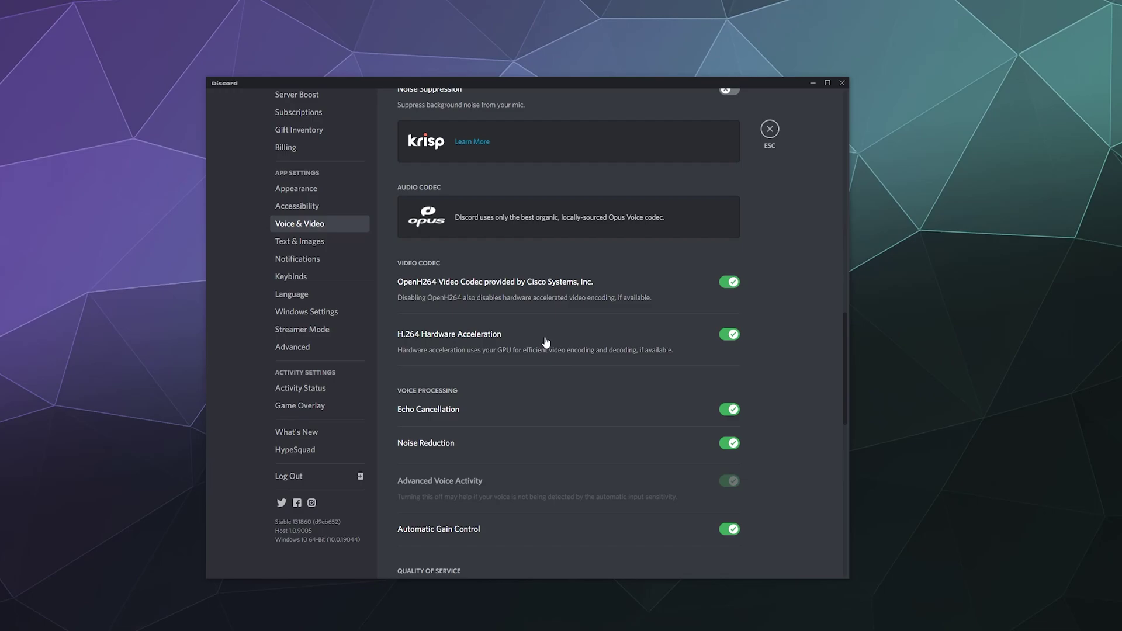
scroll(792, 404, "down", 1)
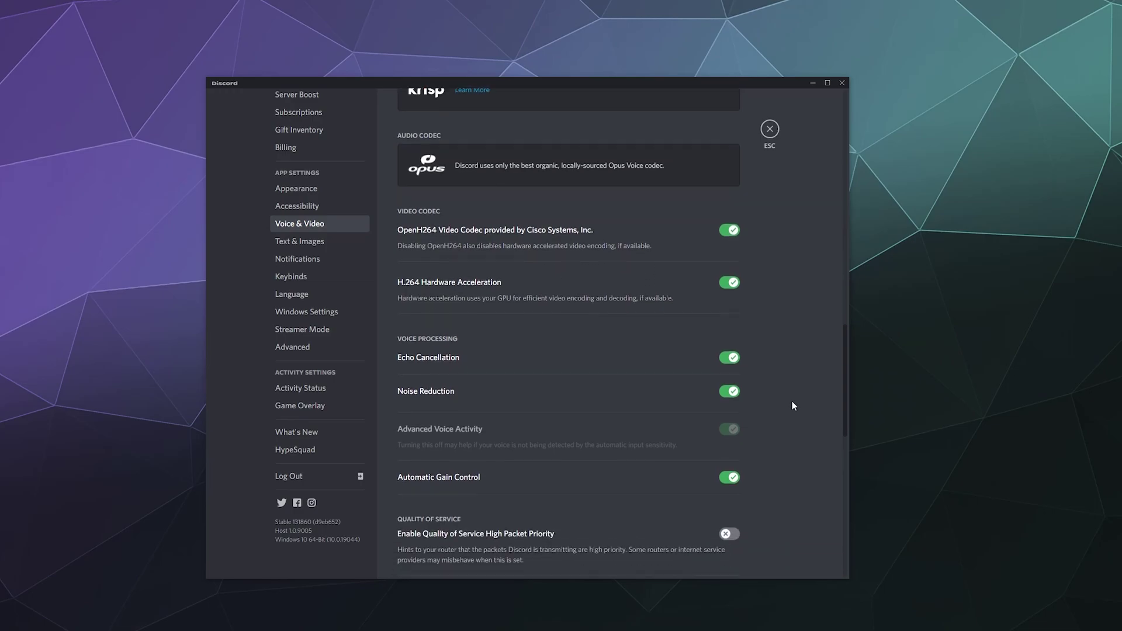
scroll(793, 404, "down", 5)
scroll(792, 406, "up", 2)
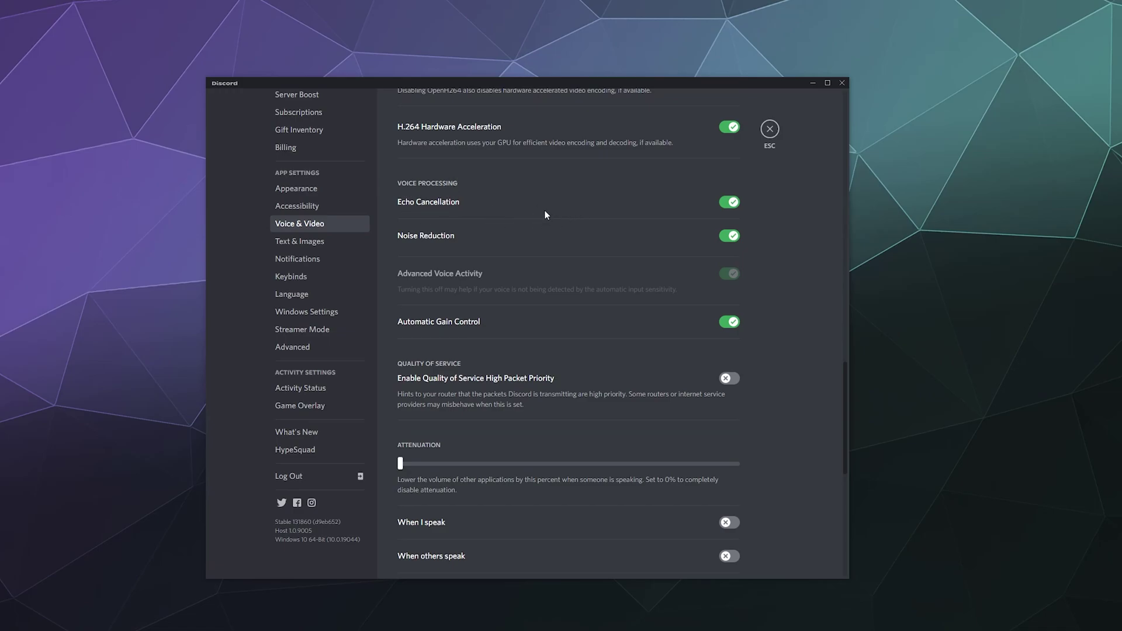
scroll(529, 215, "up", 1)
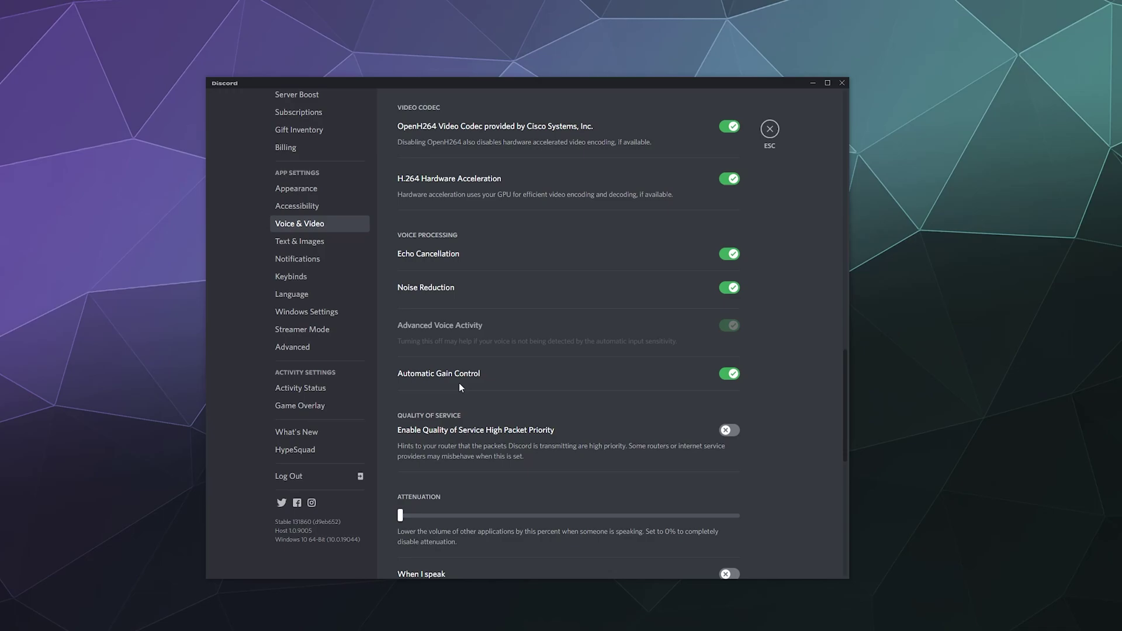
scroll(460, 383, "down", 2)
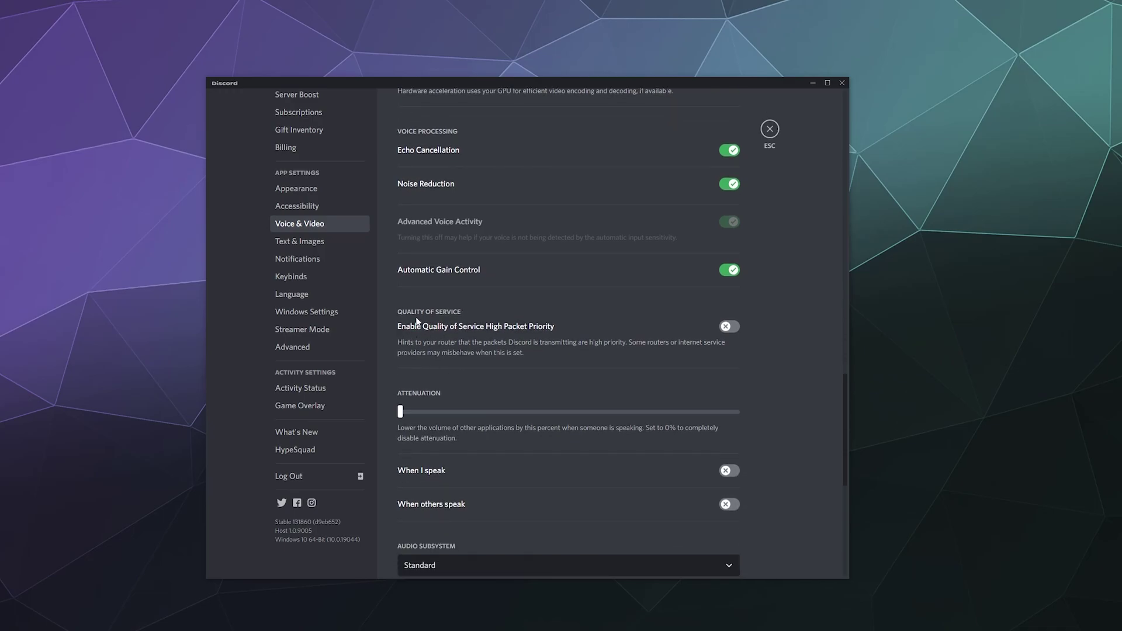
scroll(600, 354, "down", 1)
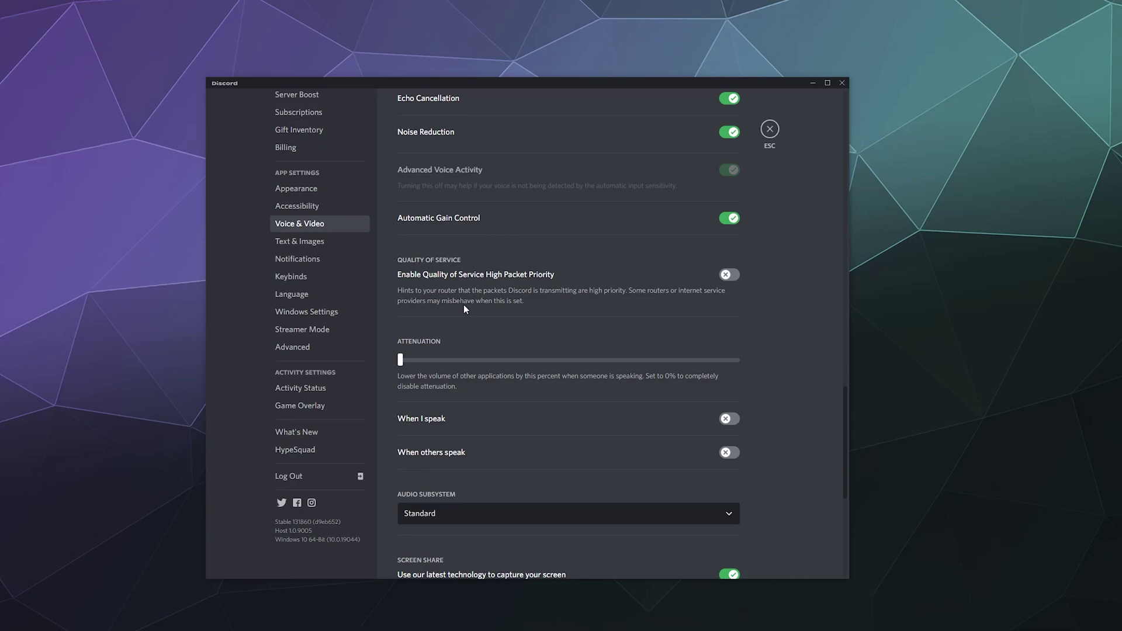
scroll(768, 320, "down", 2)
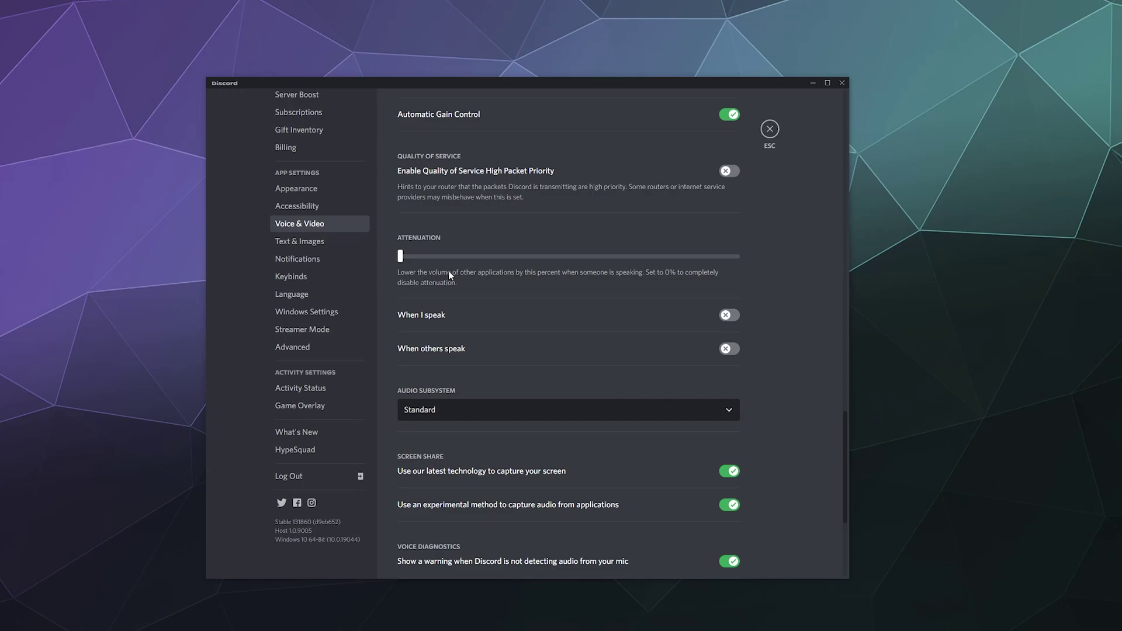
left_click_drag(402, 256, 382, 271)
scroll(508, 357, "down", 3)
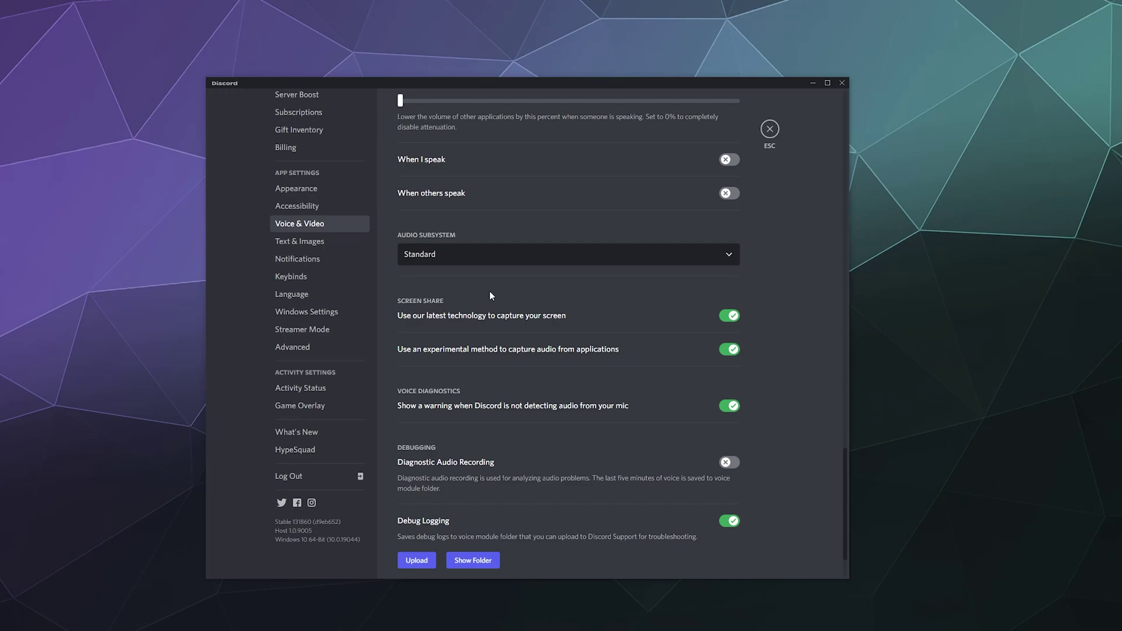
left_click(492, 261)
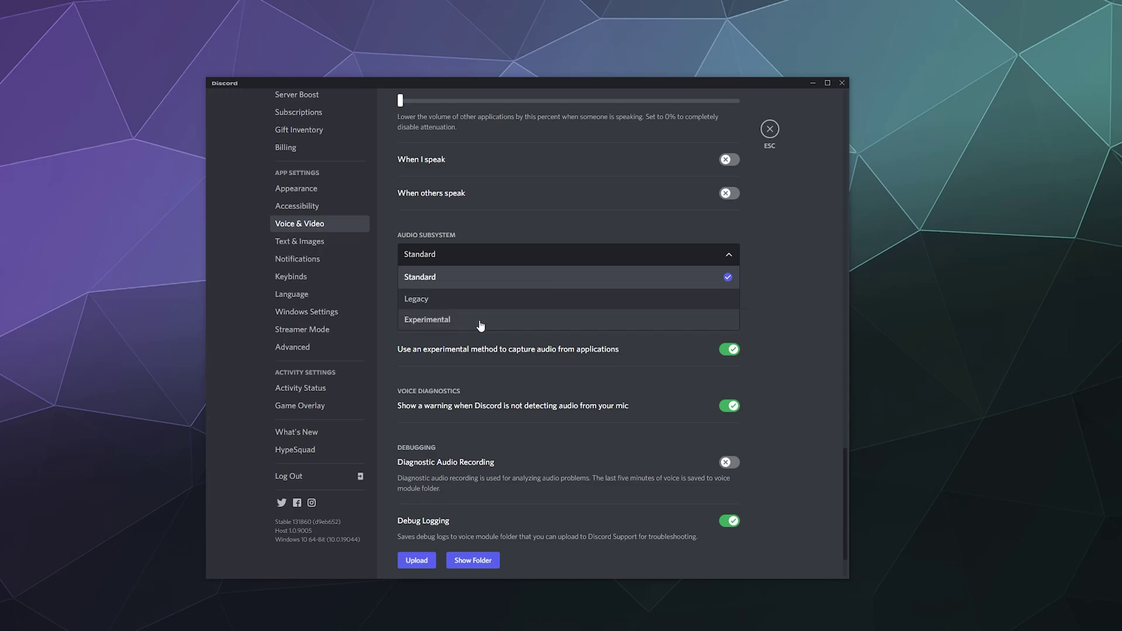
left_click(789, 338)
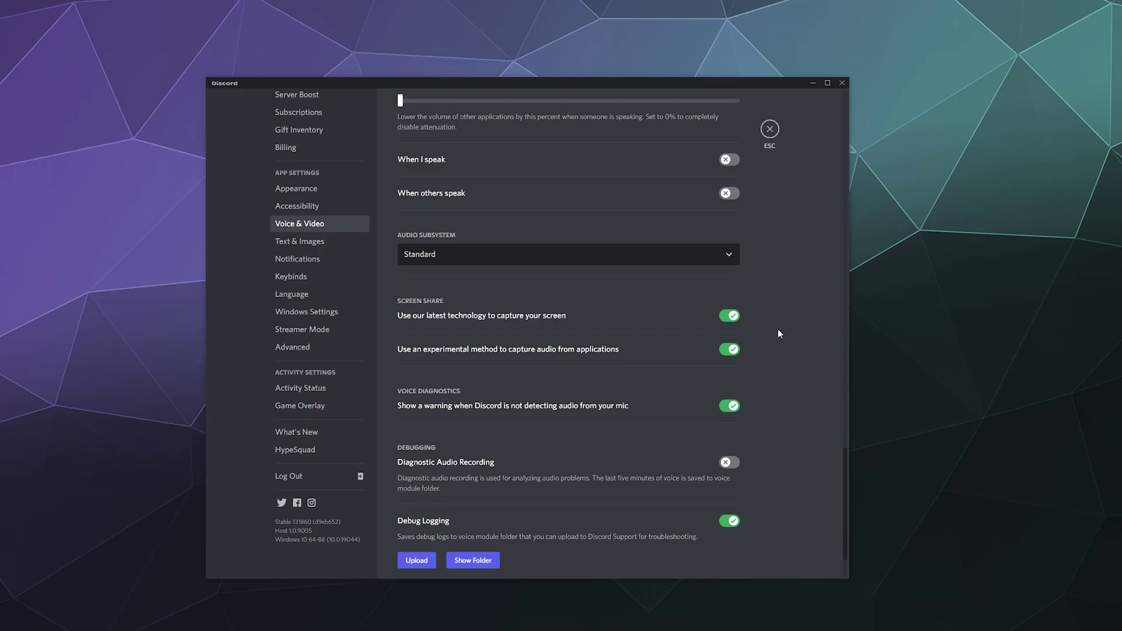
scroll(769, 326, "down", 1)
scroll(769, 326, "down", 1)
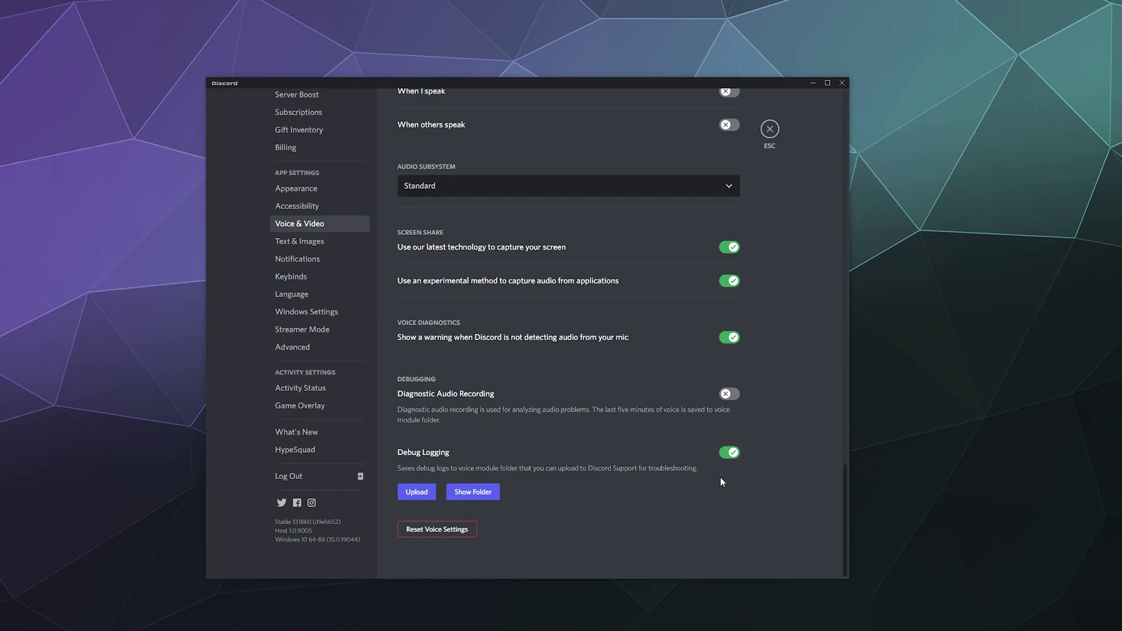
- Scroll back up to the Video Settings preview showing the Blur background
scroll(606, 492, "up", 5)
scroll(605, 492, "down", 5)
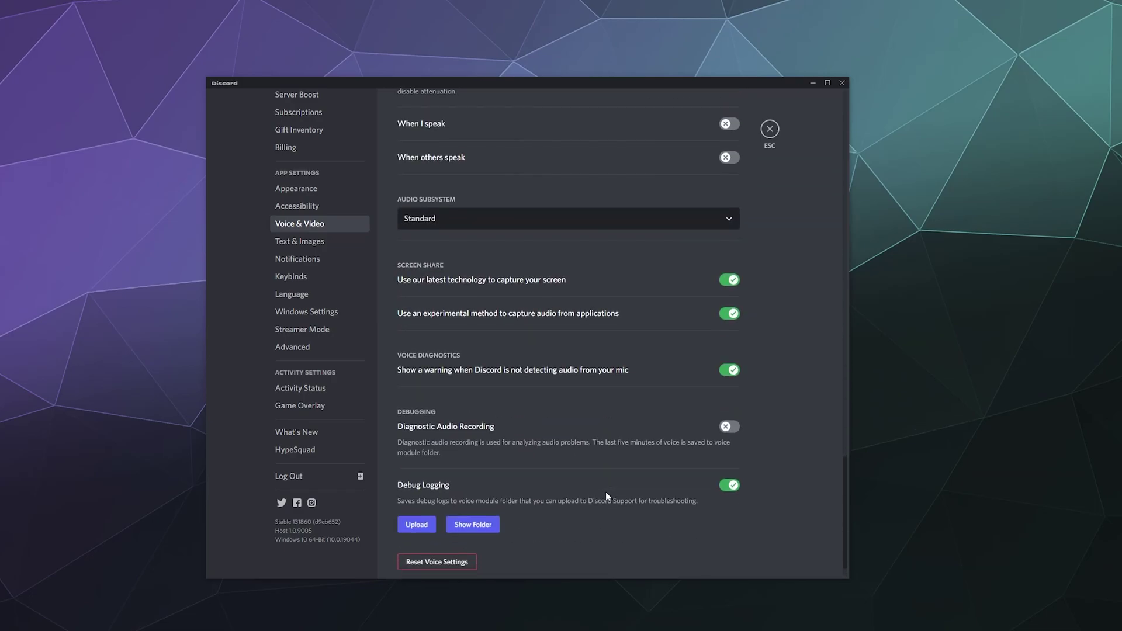
scroll(605, 492, "up", 7)
scroll(605, 497, "up", 10)
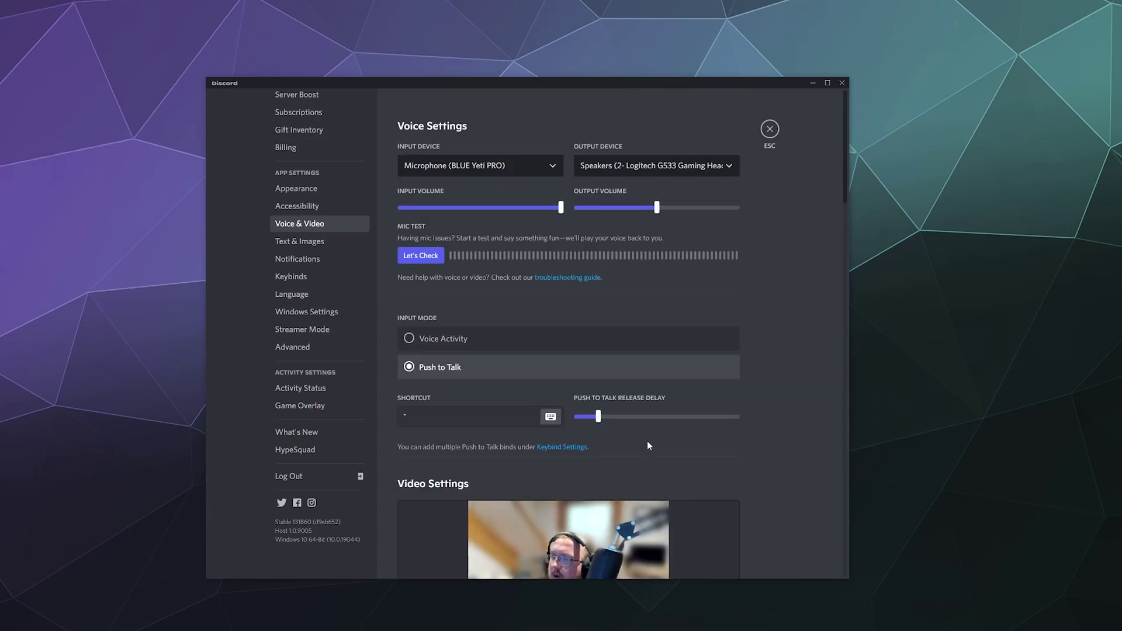
scroll(656, 429, "down", 5)
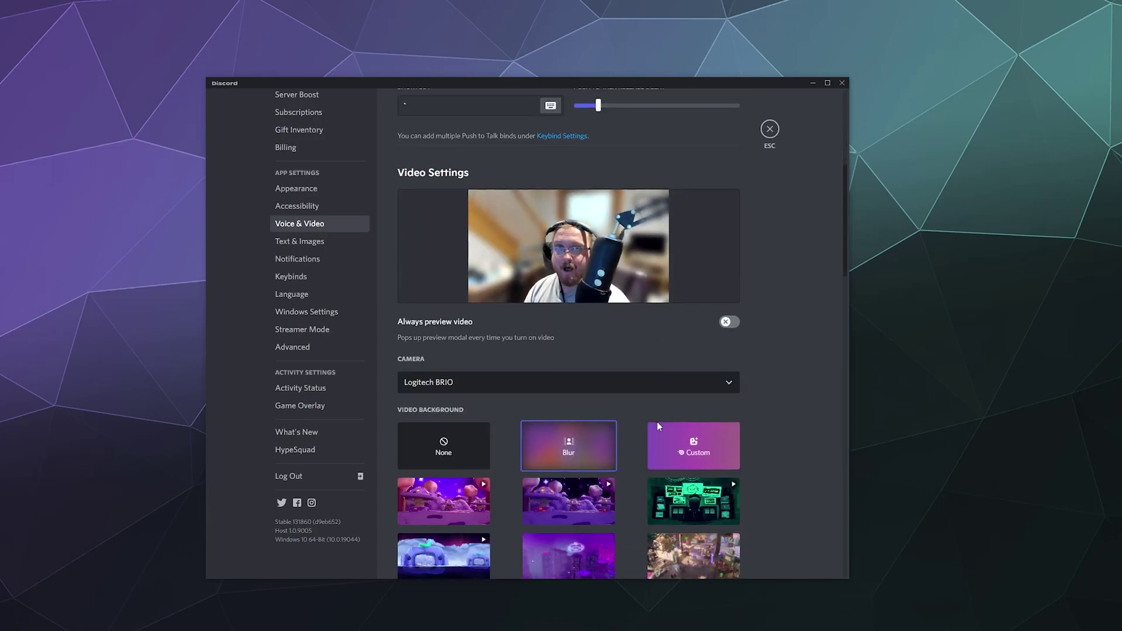